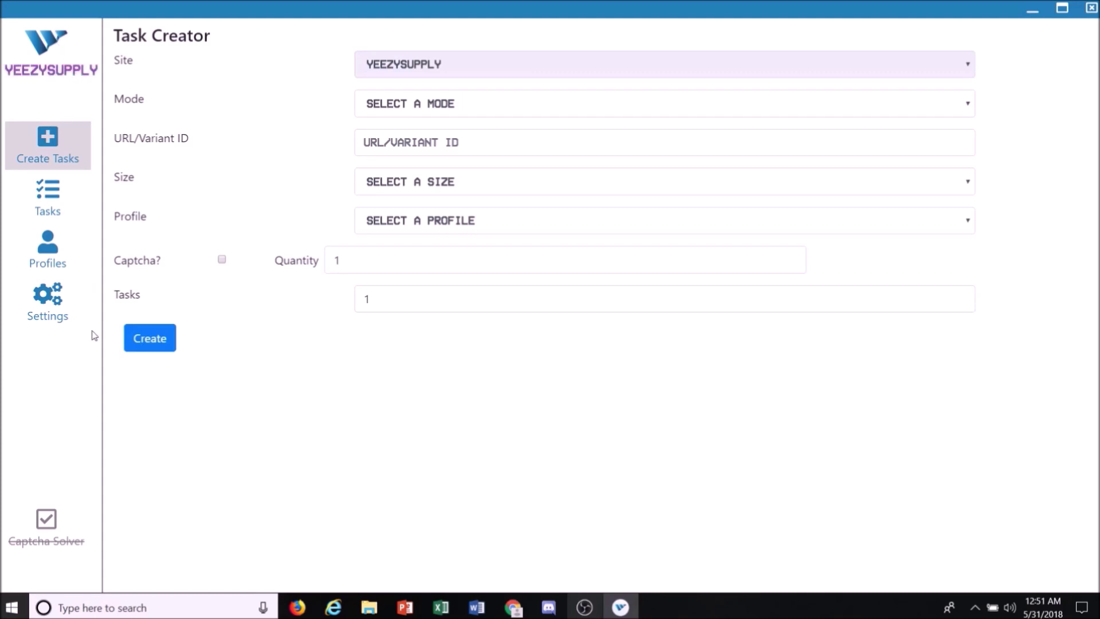
Step: Open the proxy list settings, then go to the Profiles page
{"action": "left_click", "coordinate": [61, 316]}
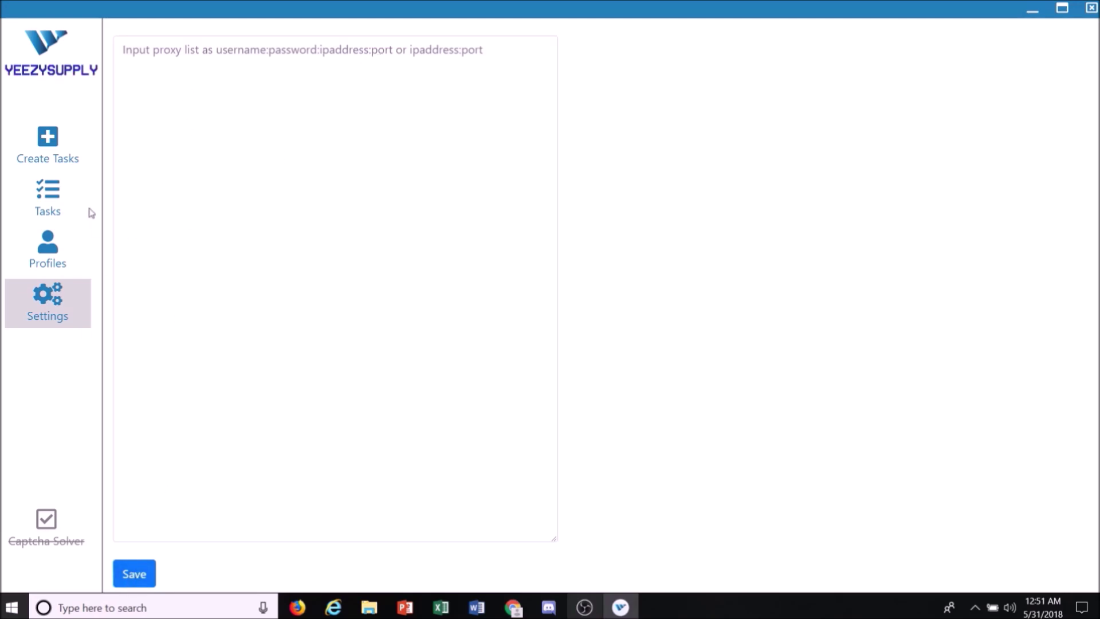
{"action": "left_click", "coordinate": [46, 265]}
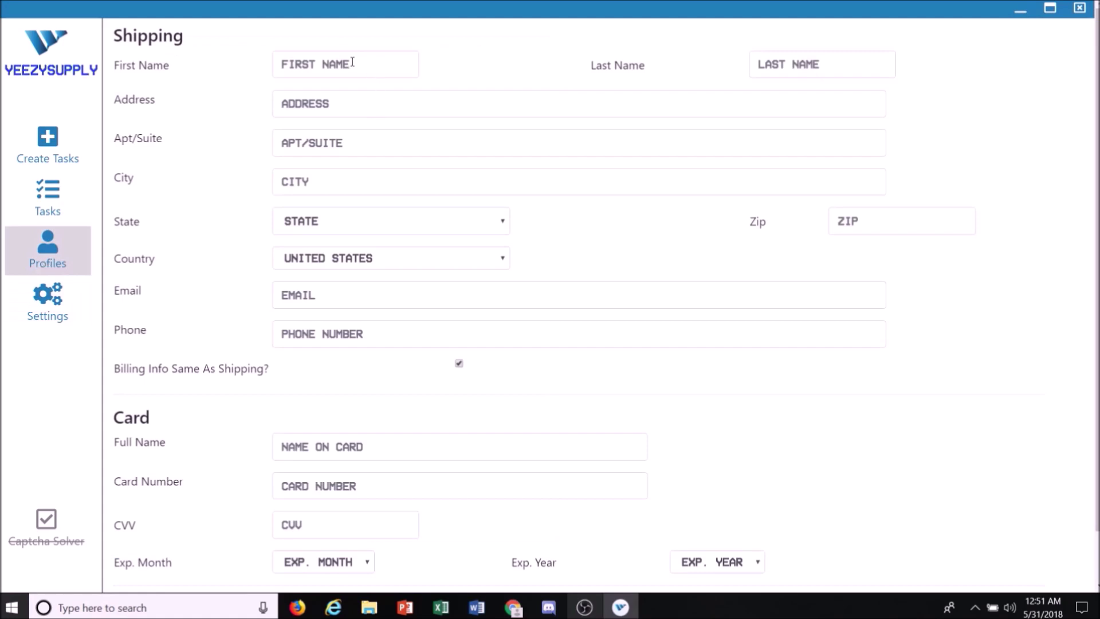
Step: Toggle Billing Same As Shipping off and on, then load the saved TEST profile into the form
{"action": "left_click", "coordinate": [459, 365]}
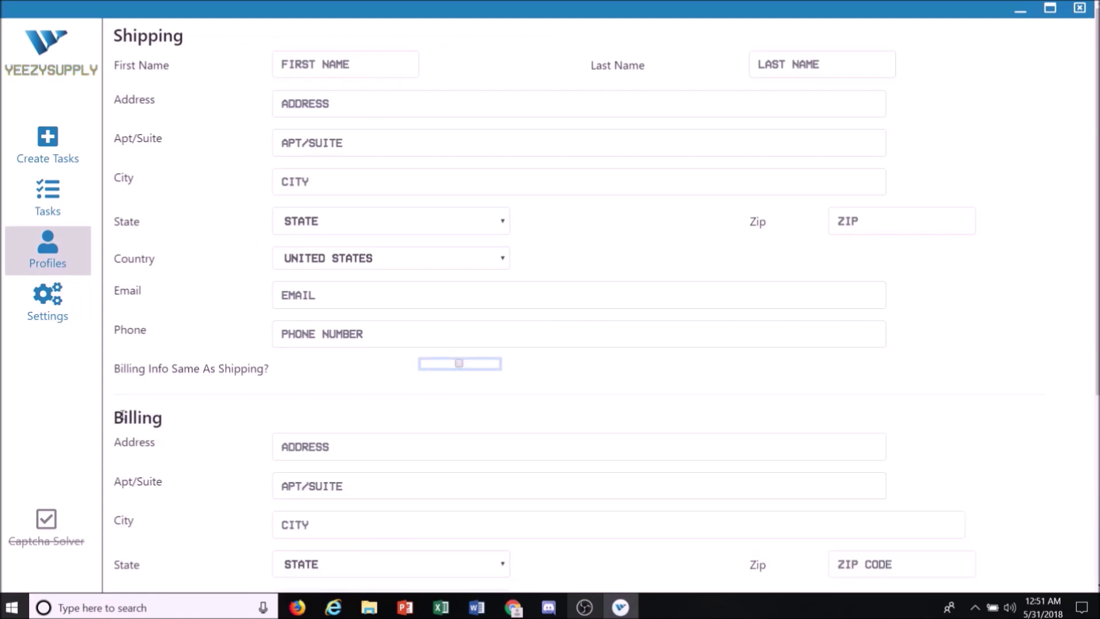
{"action": "left_click", "coordinate": [464, 367]}
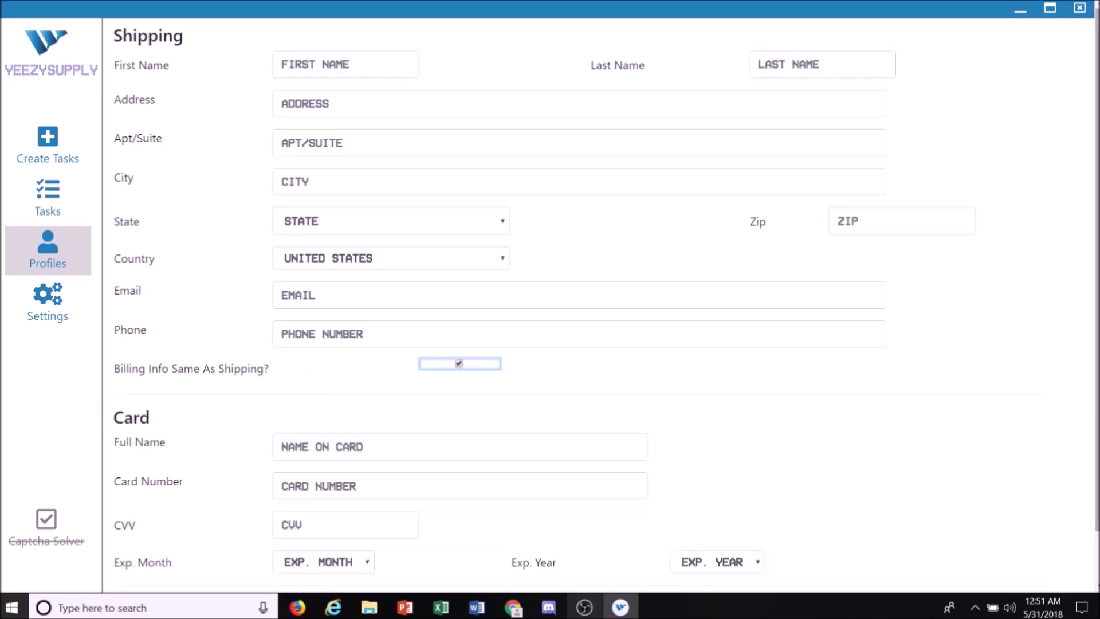
{"action": "scroll", "coordinate": [372, 378], "scroll_direction": "down", "scroll_amount": 1}
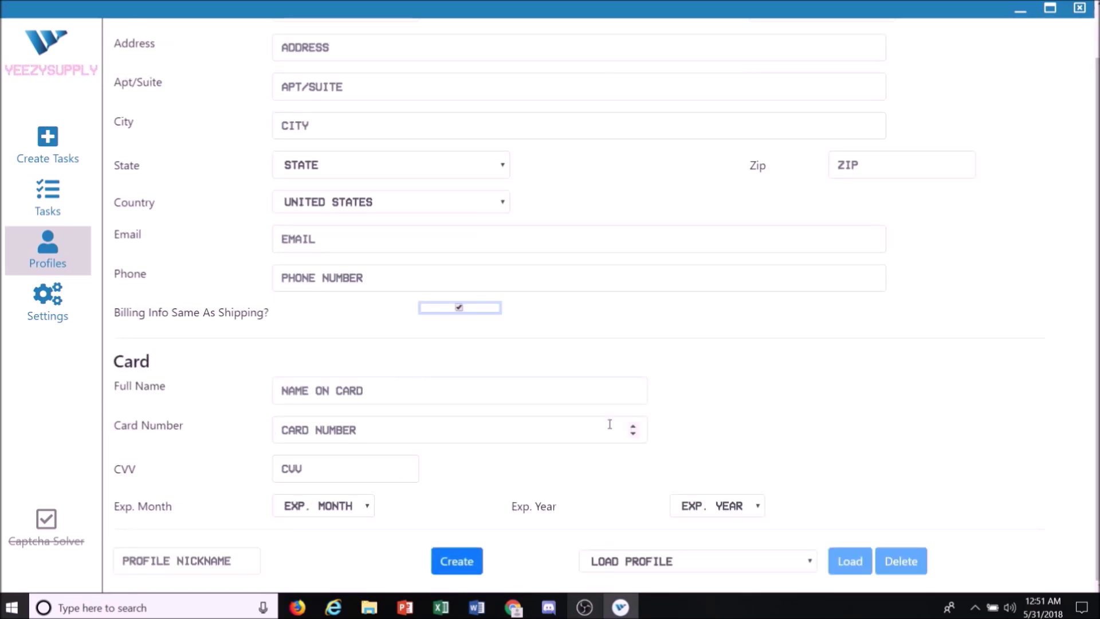
{"action": "left_click", "coordinate": [172, 561]}
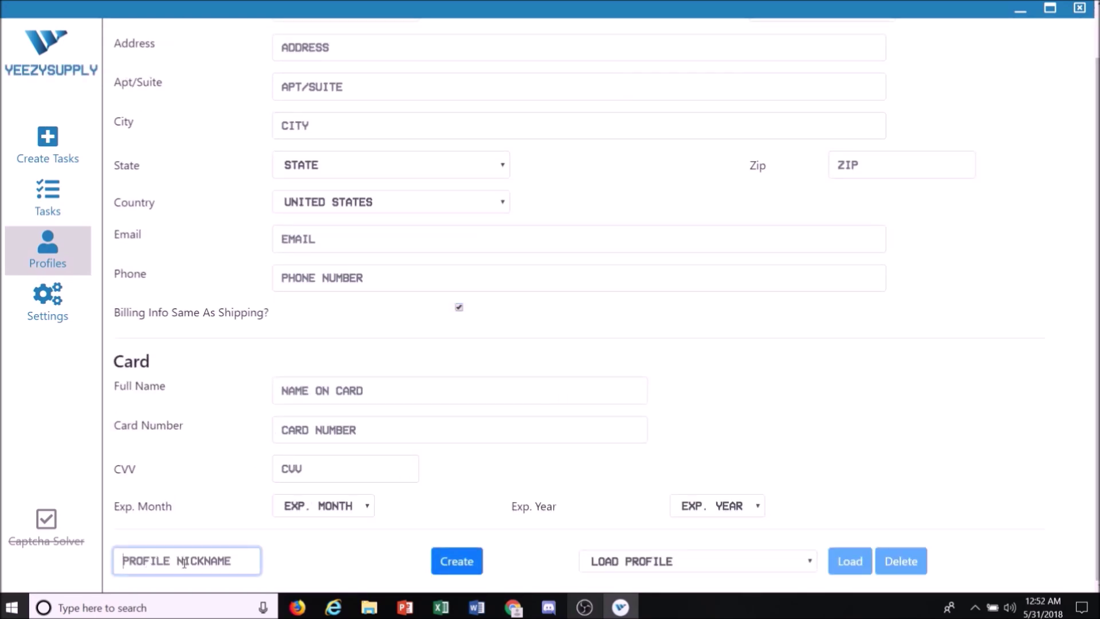
{"action": "left_click", "coordinate": [690, 563]}
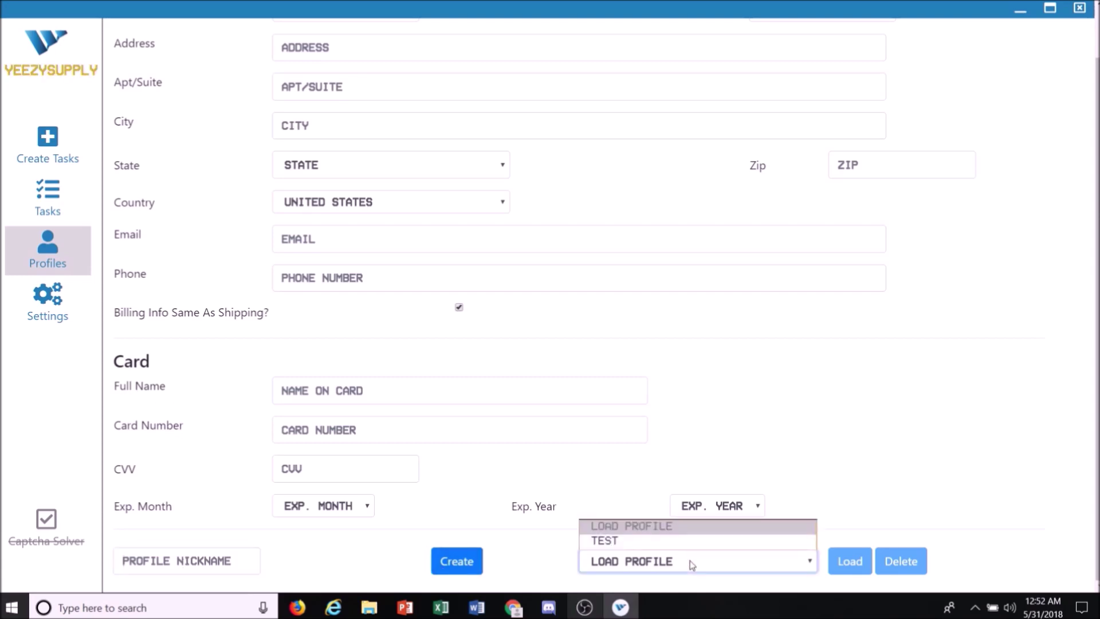
{"action": "left_click", "coordinate": [639, 541]}
{"action": "left_click", "coordinate": [852, 566]}
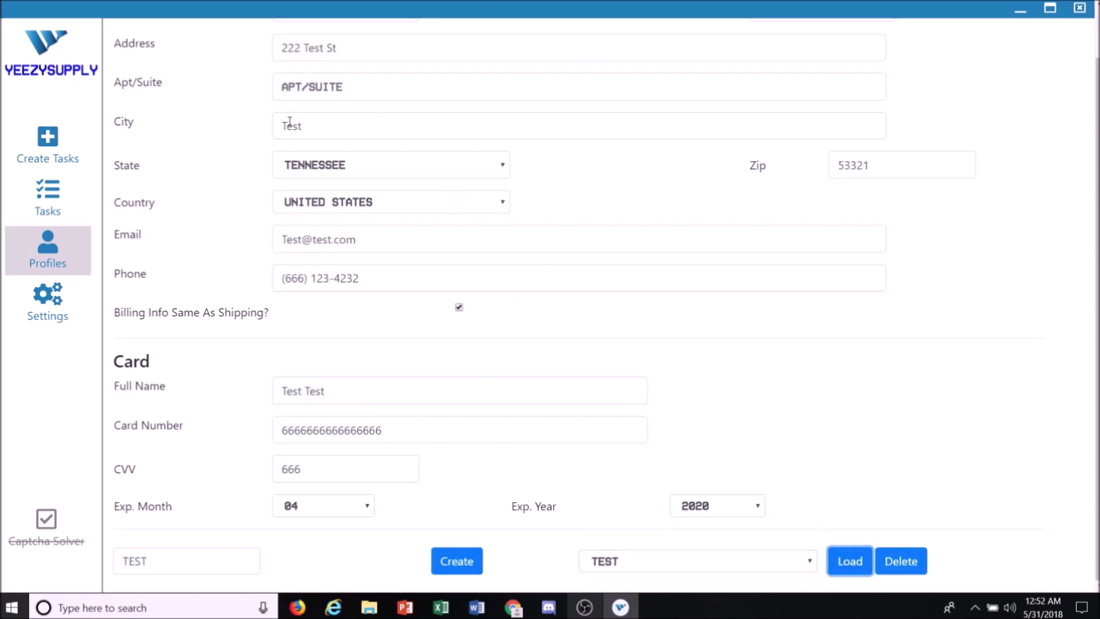
{"action": "left_click", "coordinate": [166, 563]}
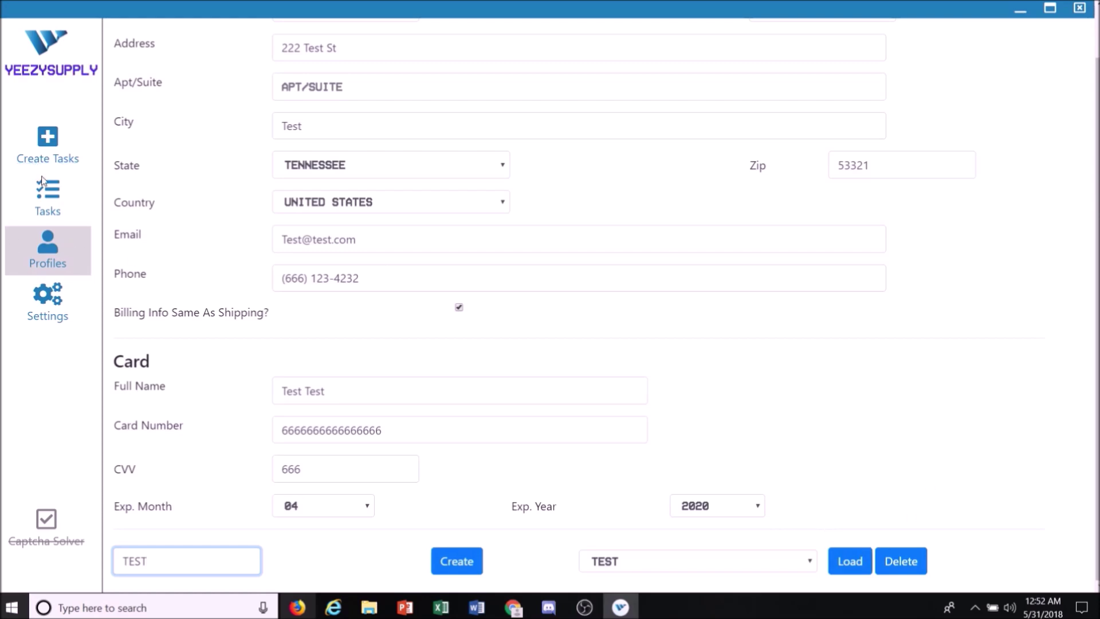
{"action": "left_click", "coordinate": [45, 160]}
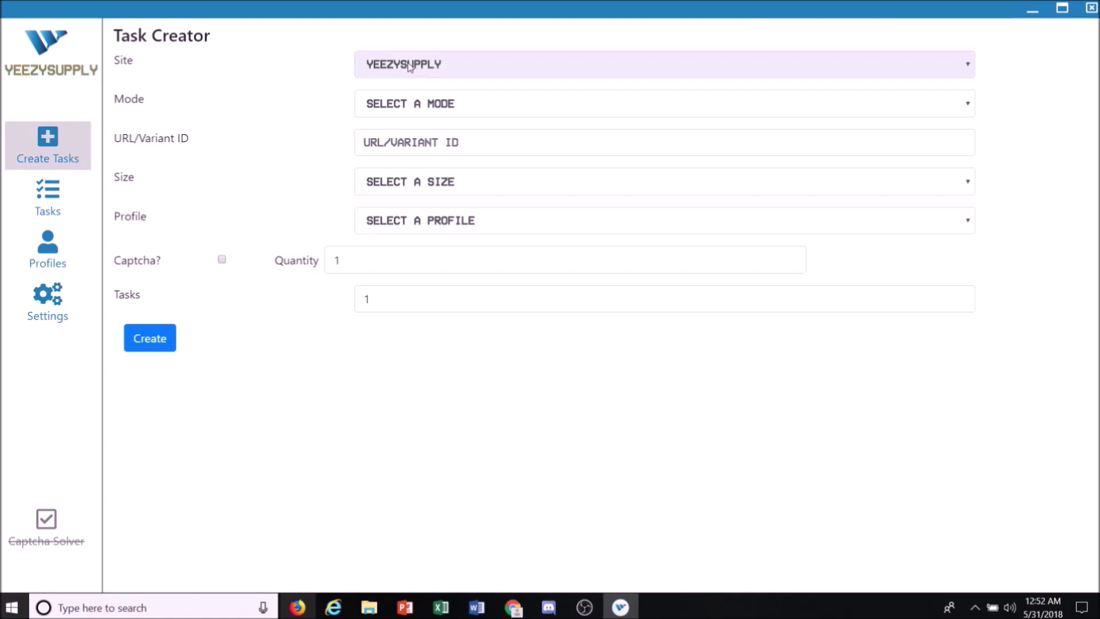
{"action": "left_click", "coordinate": [444, 103]}
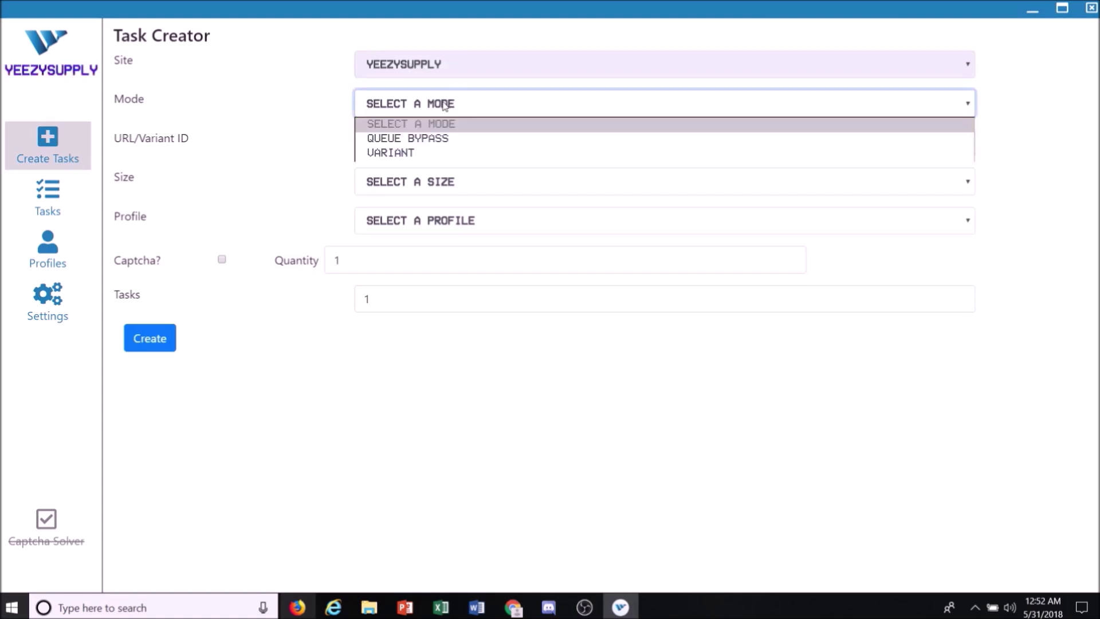
{"action": "left_click", "coordinate": [430, 138]}
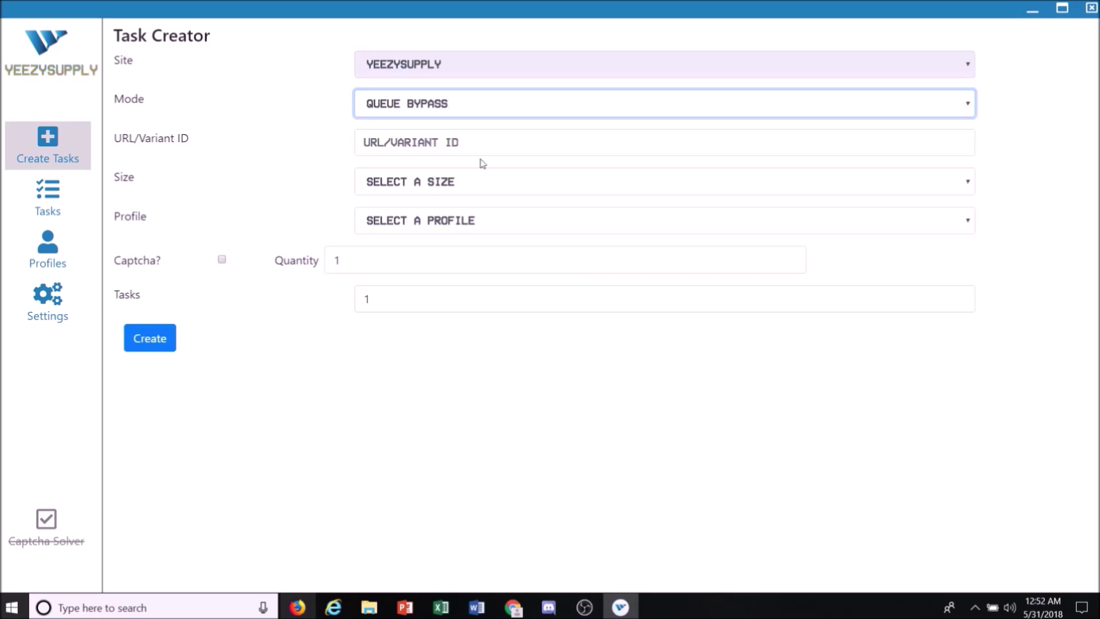
{"action": "left_click", "coordinate": [409, 151]}
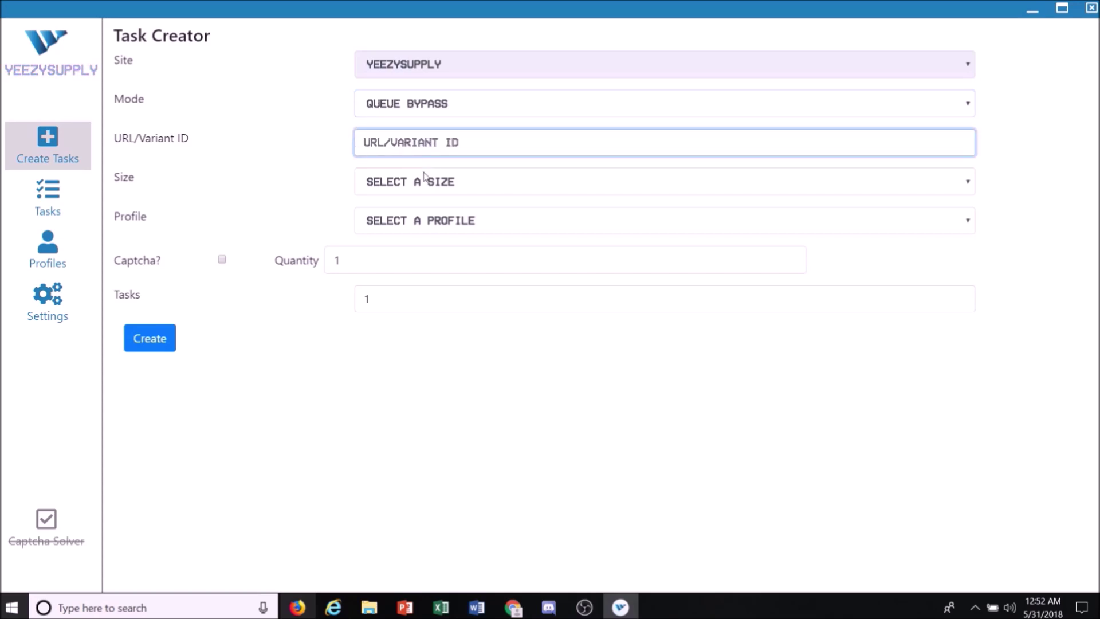
{"action": "type", "text": "https://yeezysupply.com/"}
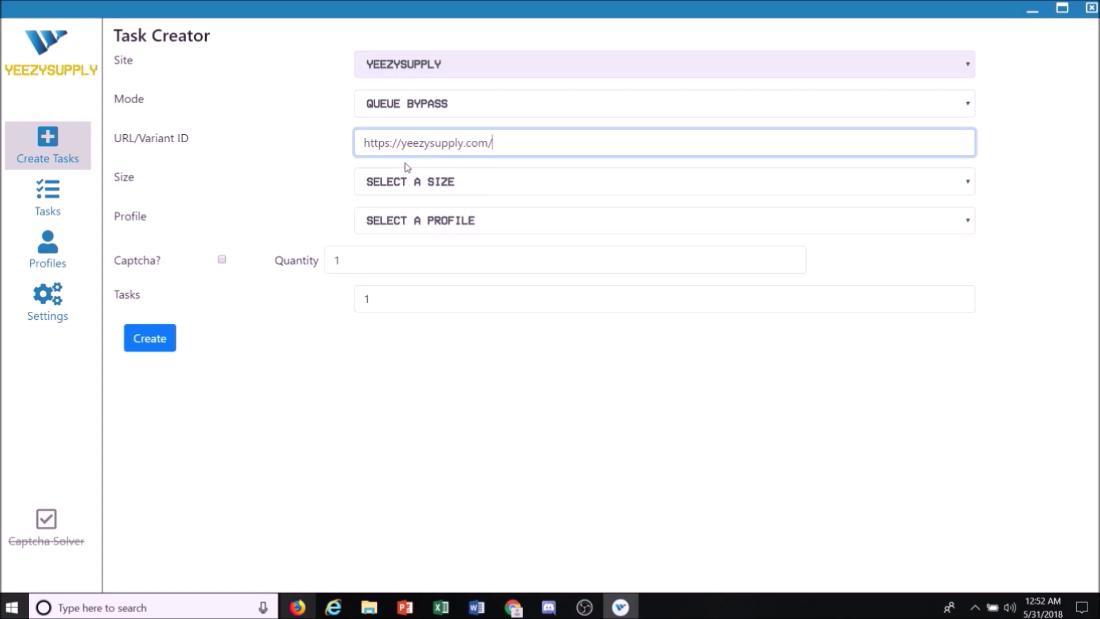
{"action": "left_click", "coordinate": [414, 182]}
{"action": "left_click", "coordinate": [396, 345]}
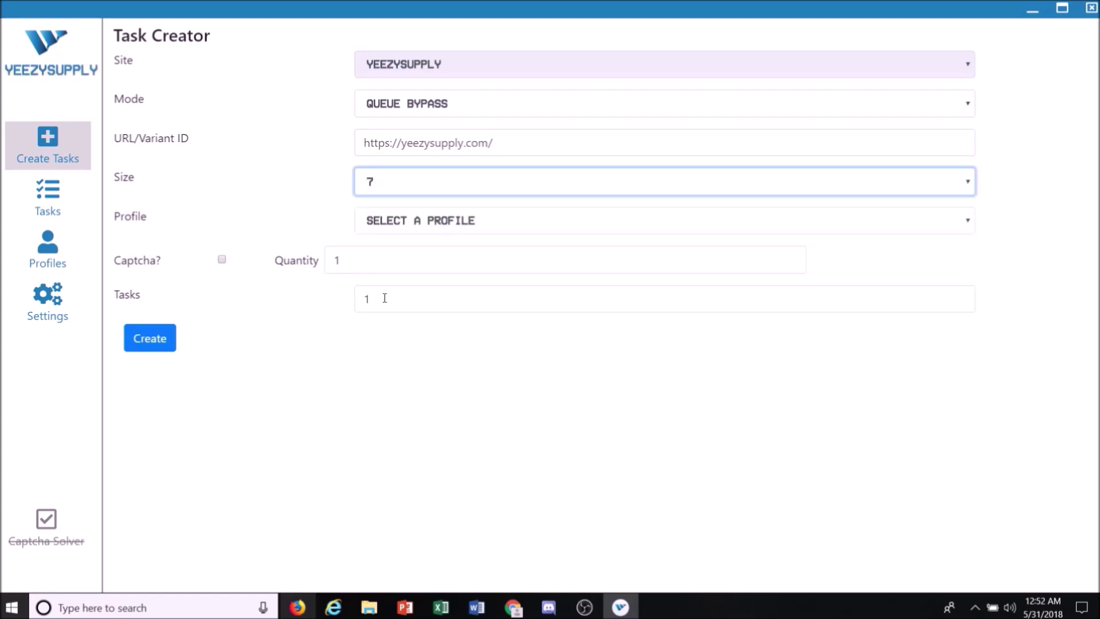
{"action": "left_click", "coordinate": [409, 223]}
{"action": "left_click", "coordinate": [386, 255]}
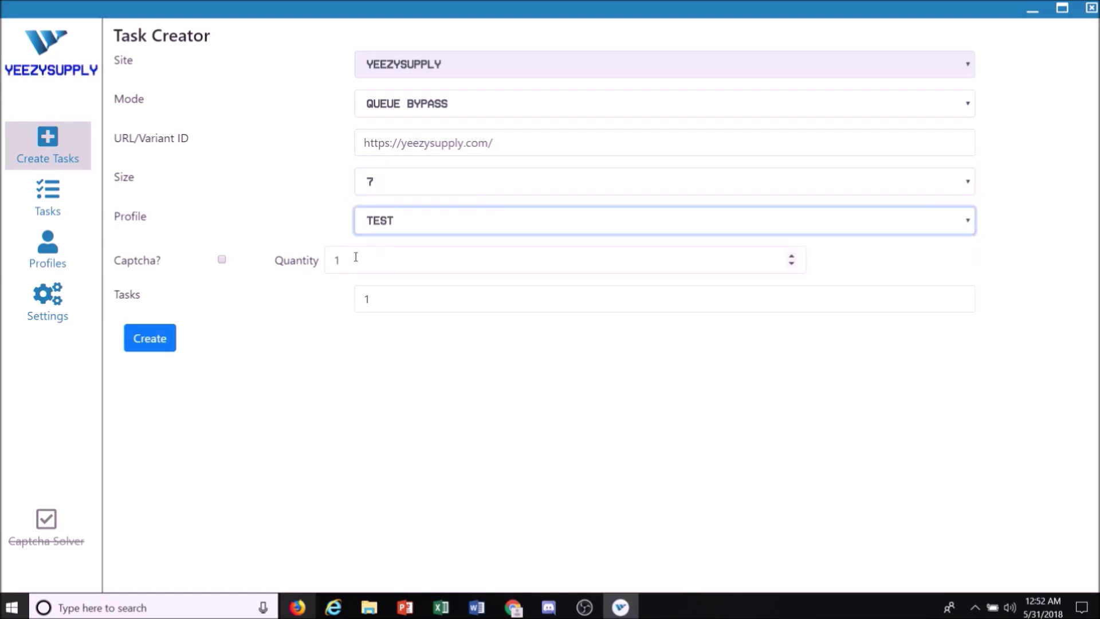
{"action": "left_click", "coordinate": [222, 261]}
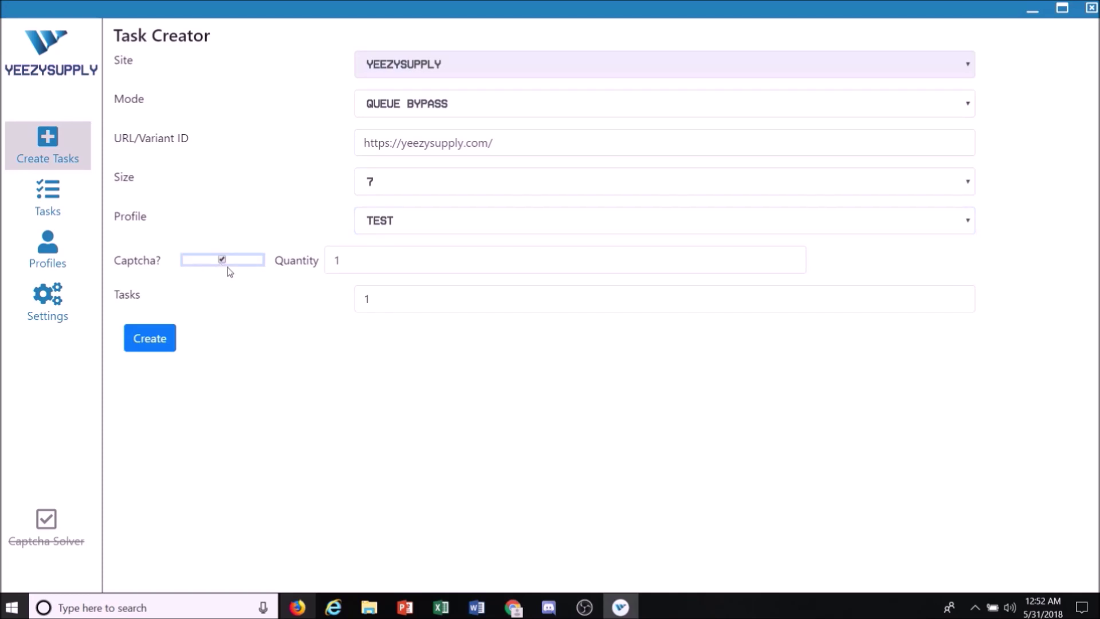
{"action": "left_click", "coordinate": [150, 340]}
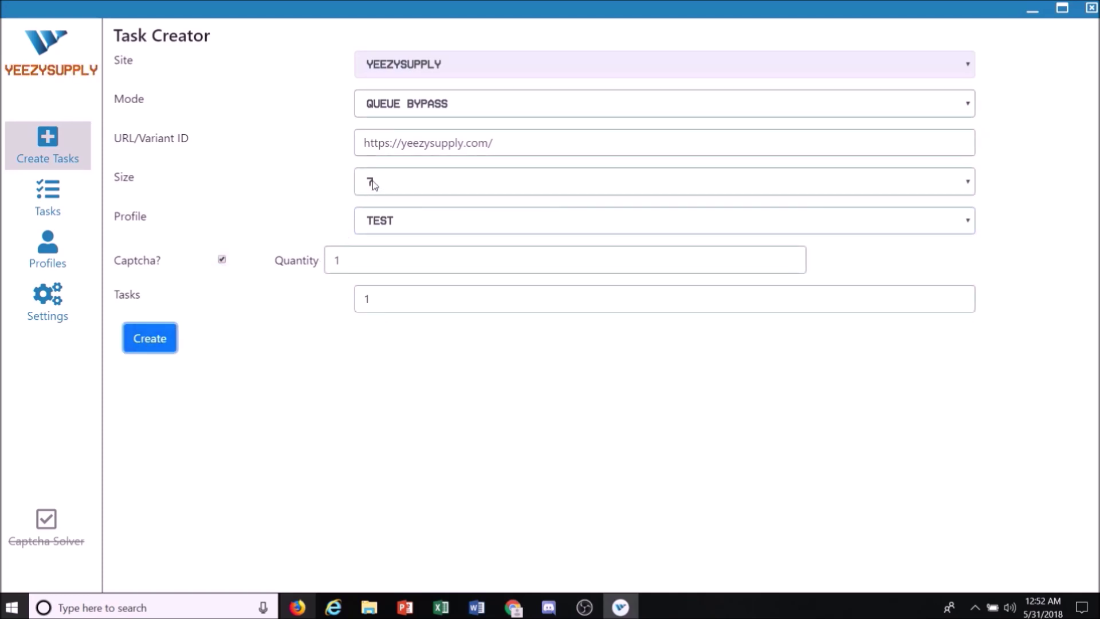
Step: Create matching Queue Bypass tasks in sizes 9 and 10, then view the task list
{"action": "left_click", "coordinate": [372, 182]}
{"action": "left_click", "coordinate": [399, 407]}
{"action": "left_click", "coordinate": [164, 343]}
{"action": "left_click", "coordinate": [428, 182]}
{"action": "left_click", "coordinate": [374, 434]}
{"action": "left_click", "coordinate": [150, 344]}
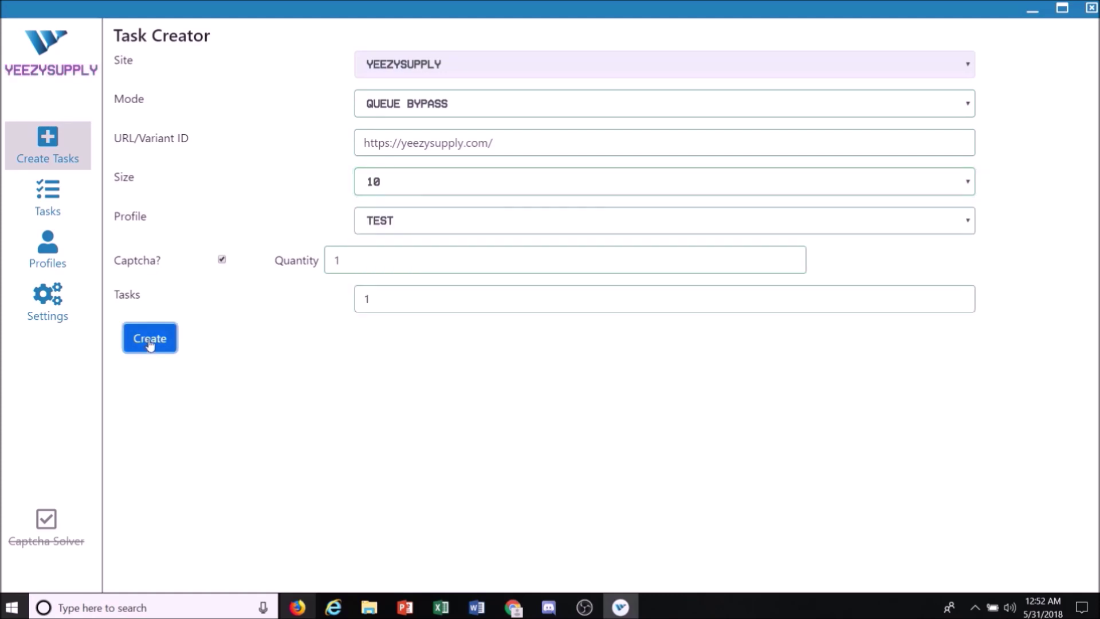
{"action": "left_click", "coordinate": [47, 196]}
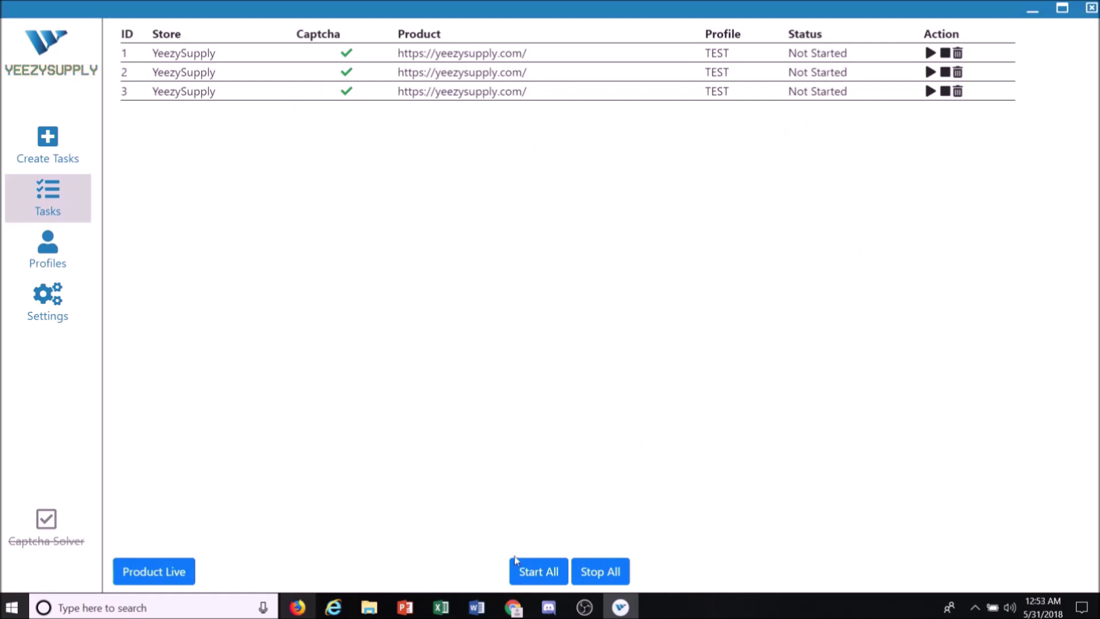
Step: Start all three queue-bypass tasks, stop them, and delete them to empty the list
{"action": "left_click", "coordinate": [528, 577]}
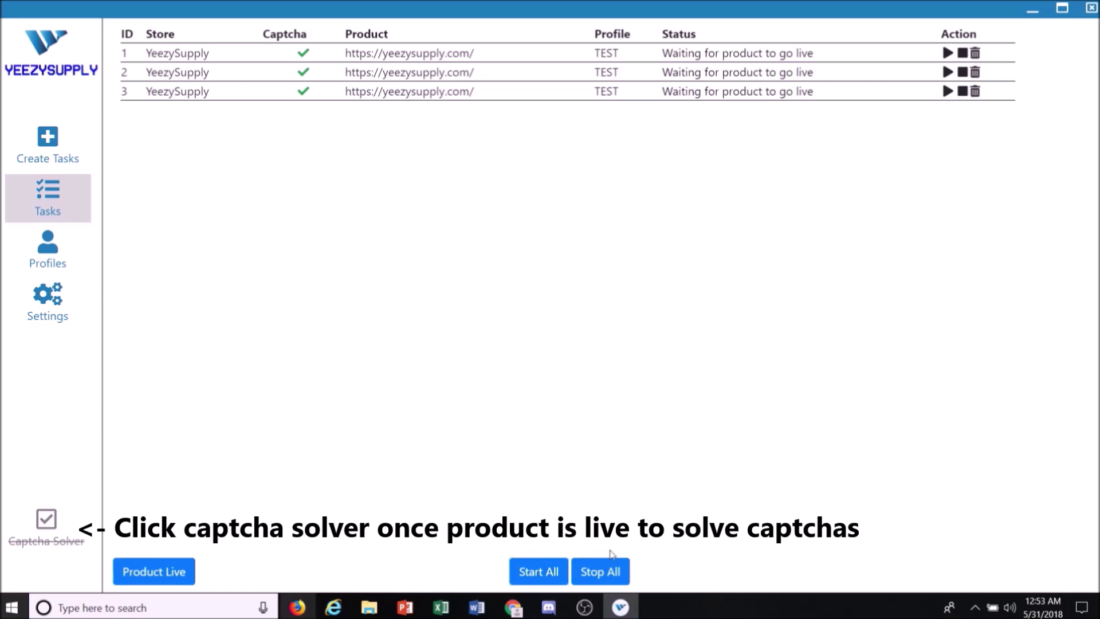
{"action": "left_click", "coordinate": [602, 571]}
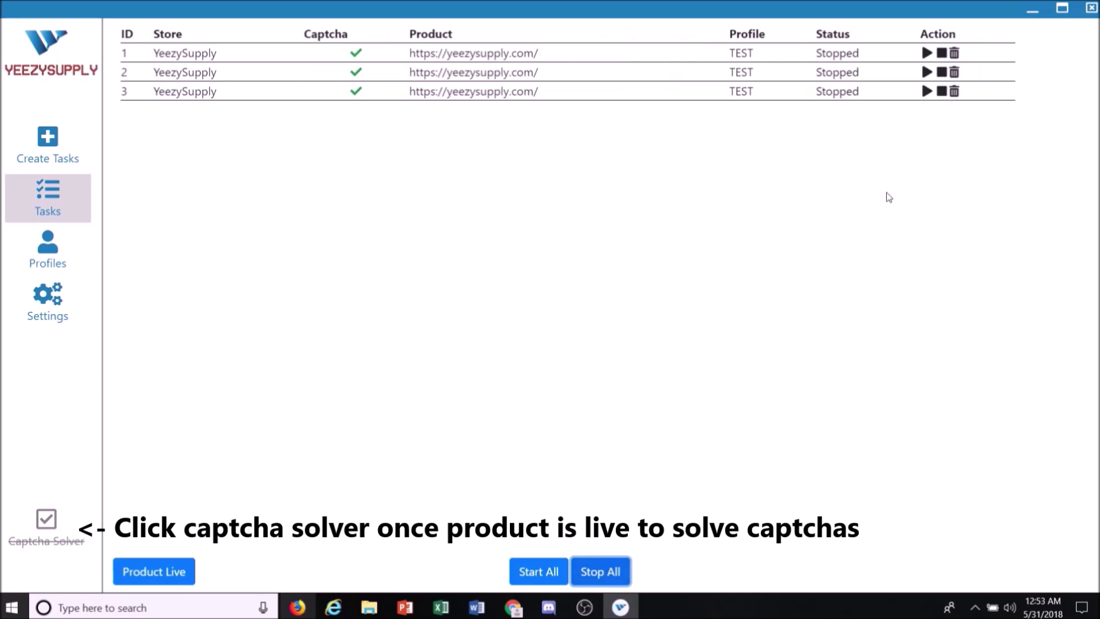
{"action": "left_click", "coordinate": [954, 53]}
{"action": "left_click", "coordinate": [954, 54]}
{"action": "left_click", "coordinate": [954, 54]}
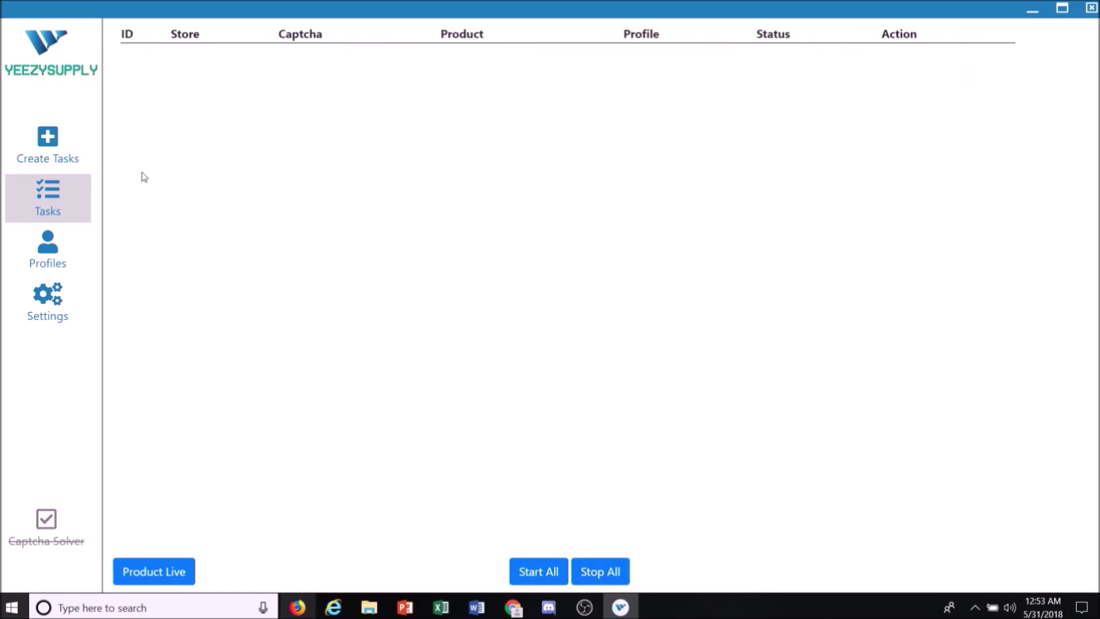
{"action": "left_click", "coordinate": [44, 152]}
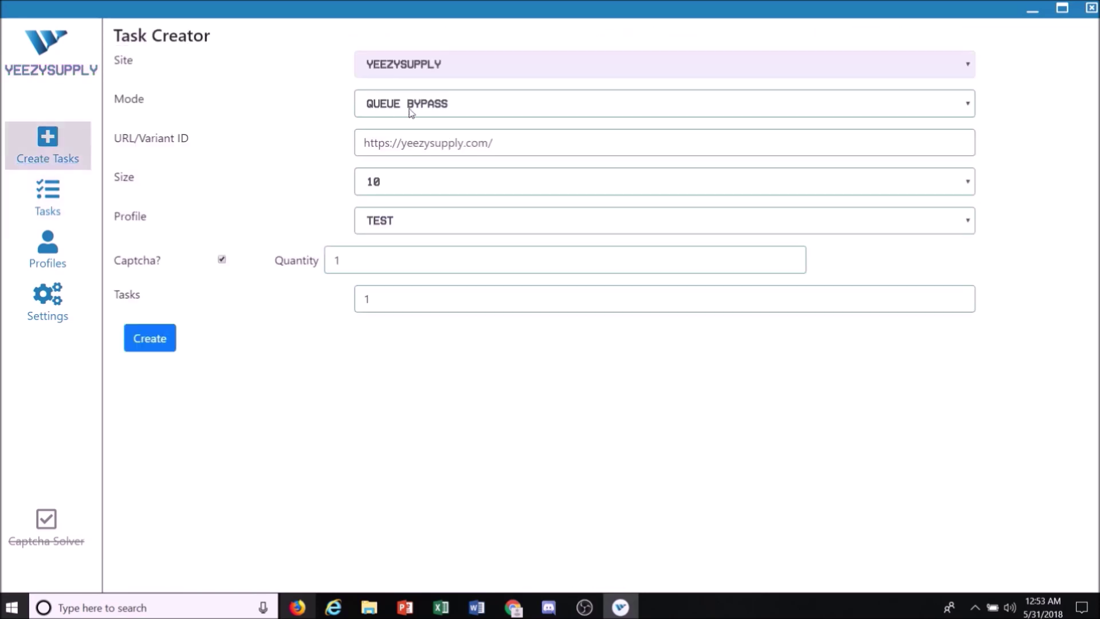
Step: Set the mode to VARIANT and empty the URL/Variant ID field, removing the '!atc URLLINK' example
{"action": "left_click", "coordinate": [449, 109]}
{"action": "left_click", "coordinate": [425, 158]}
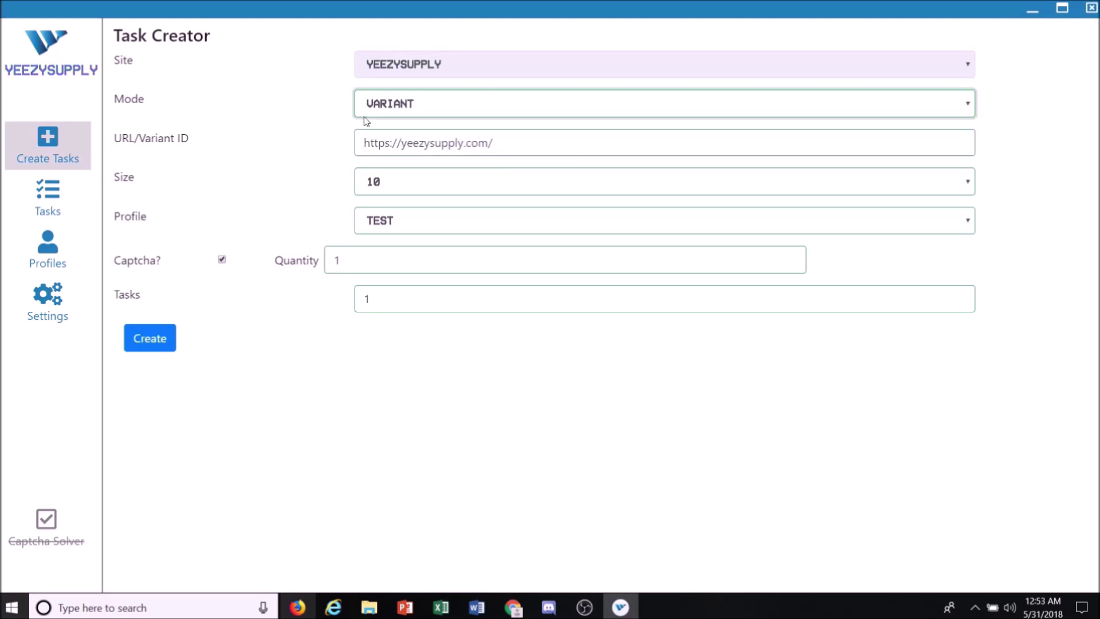
{"action": "left_click", "coordinate": [515, 151]}
{"action": "key", "text": "ctrl+a"}
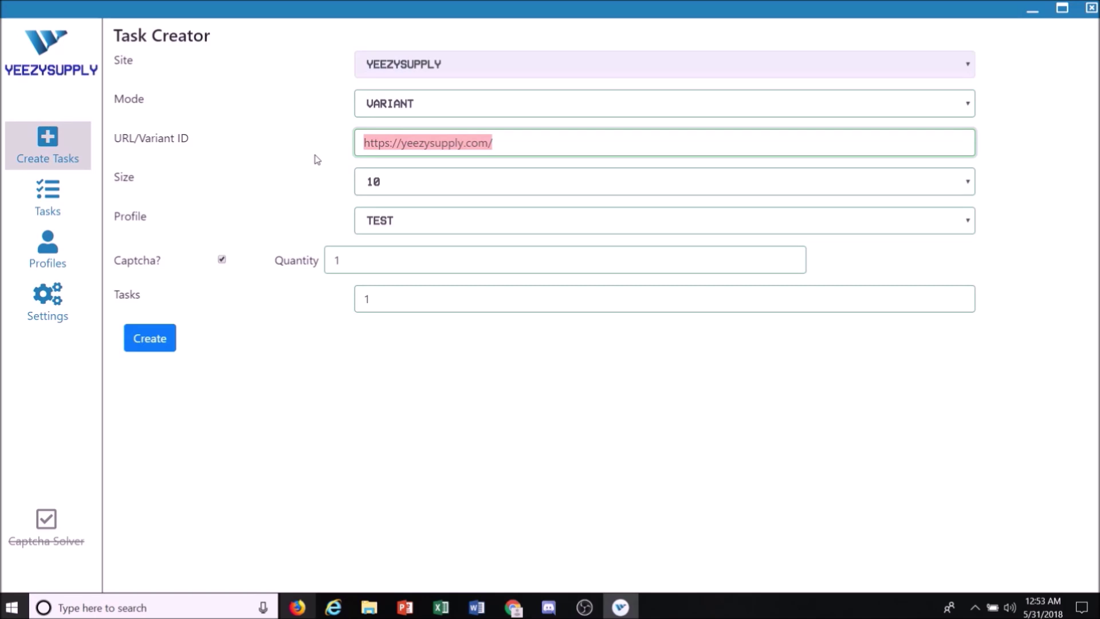
{"action": "key", "text": "BackSpace"}
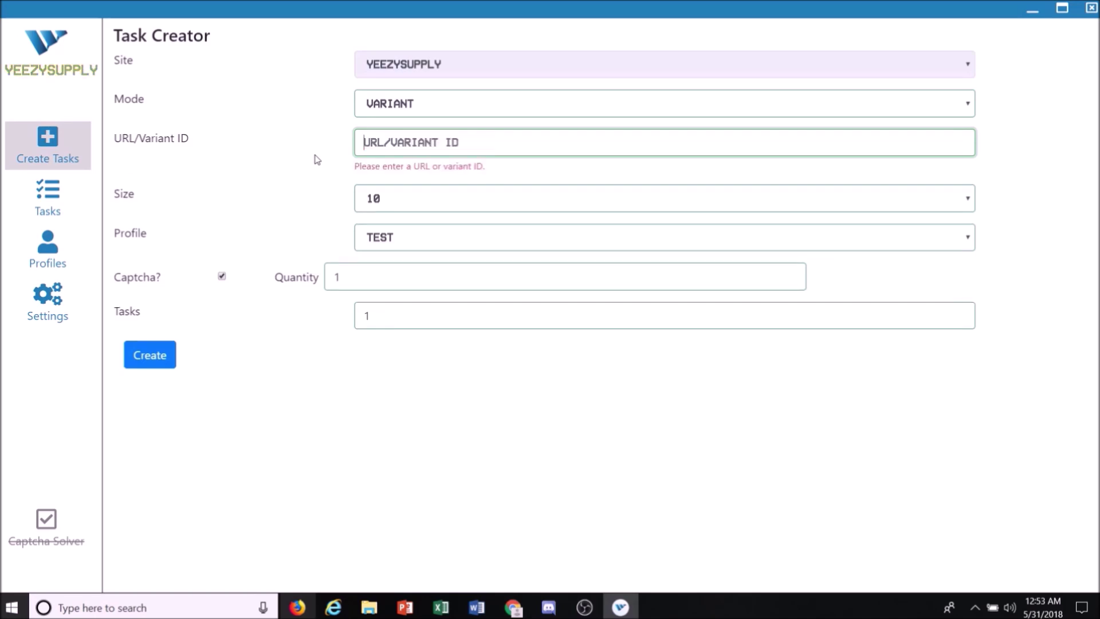
{"action": "type", "text": "!"}
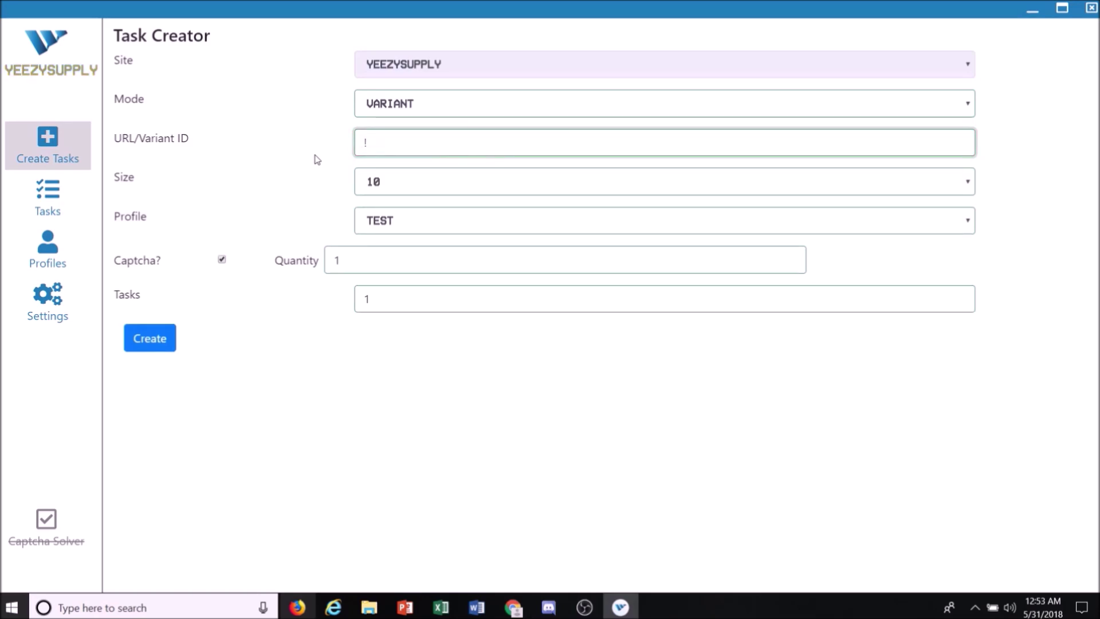
{"action": "type", "text": "atc URLLINK"}
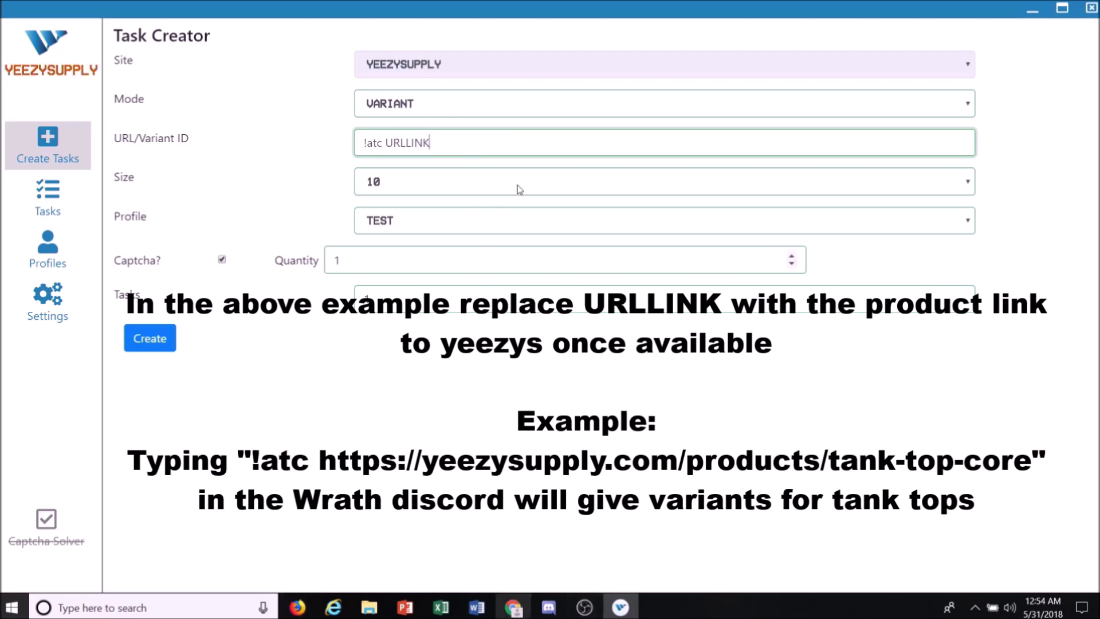
{"action": "left_click_drag", "start_coordinate": [437, 141], "coordinate": [276, 131]}
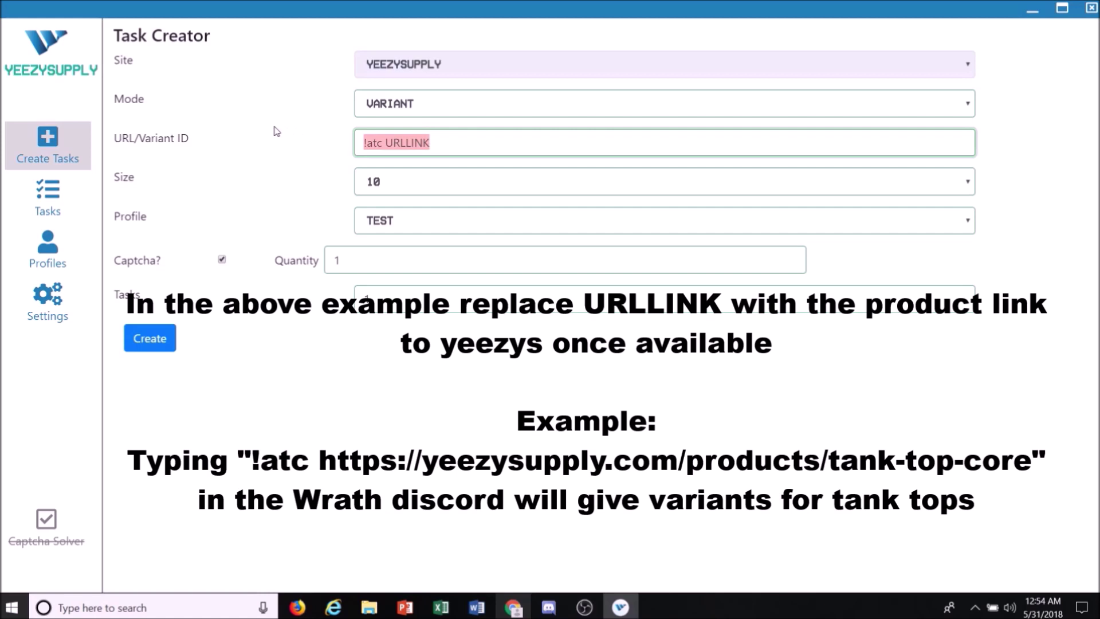
{"action": "key", "text": "ctrl+x"}
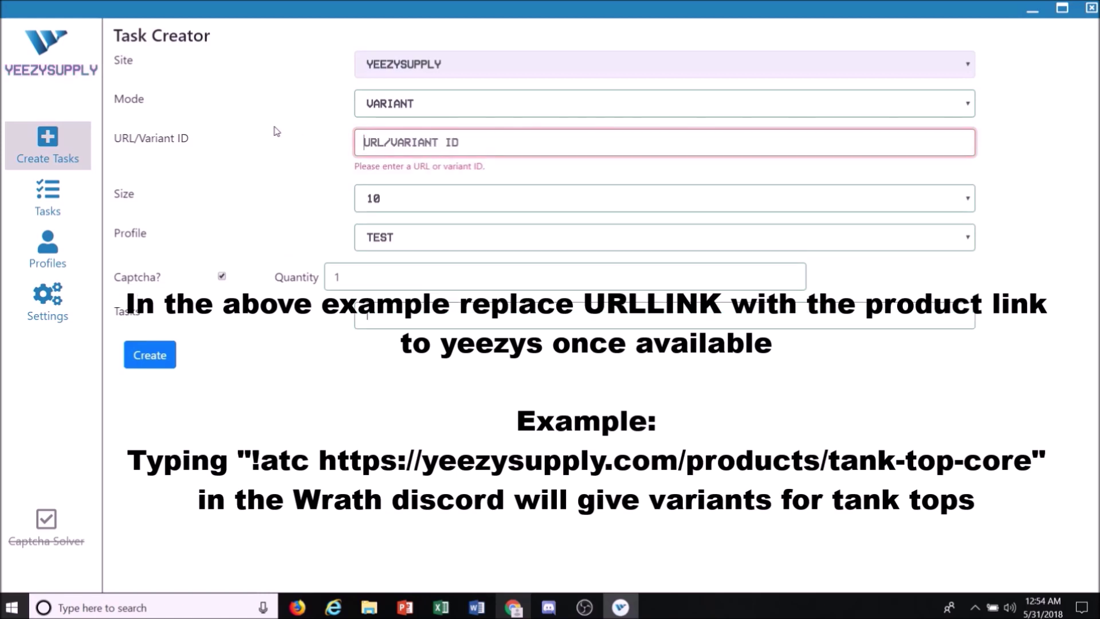
{"action": "left_click", "coordinate": [513, 609]}
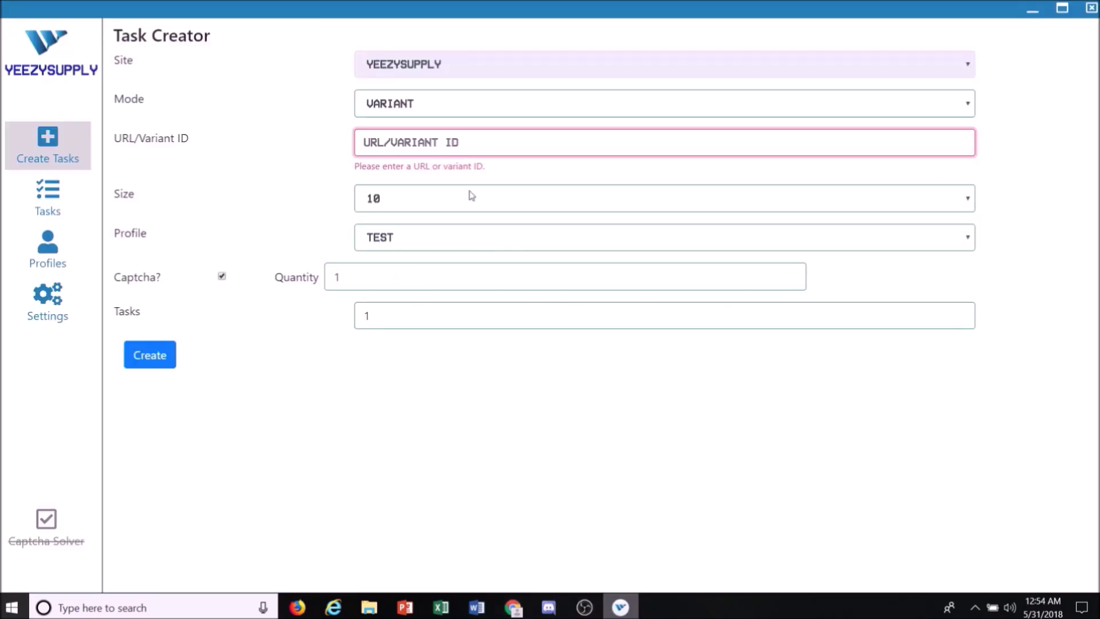
{"action": "key", "text": "ctrl+v"}
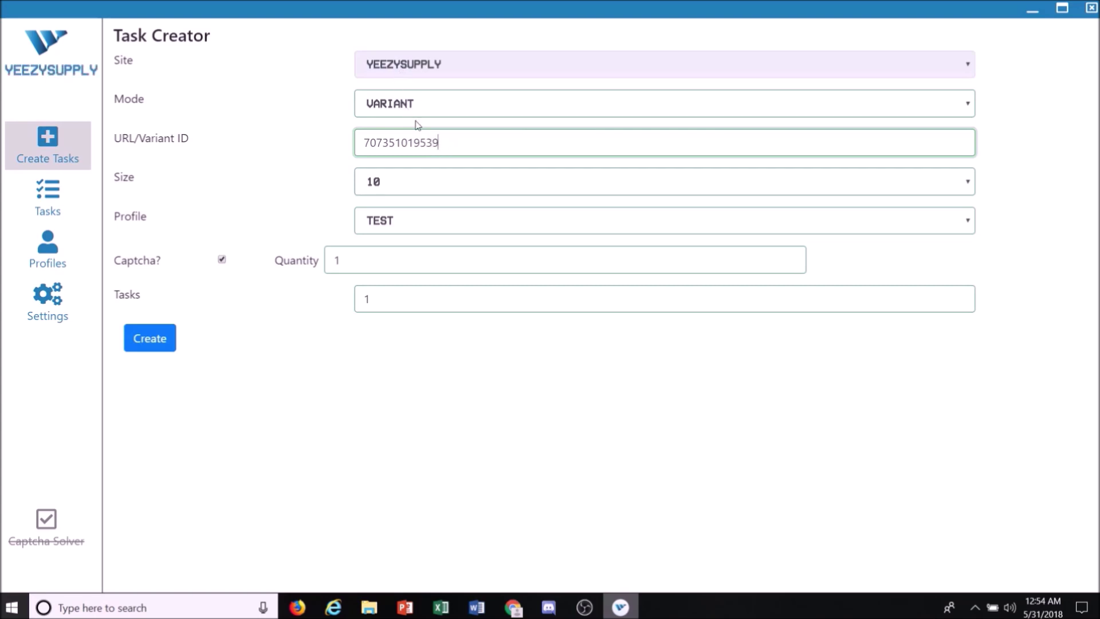
{"action": "left_click", "coordinate": [393, 181]}
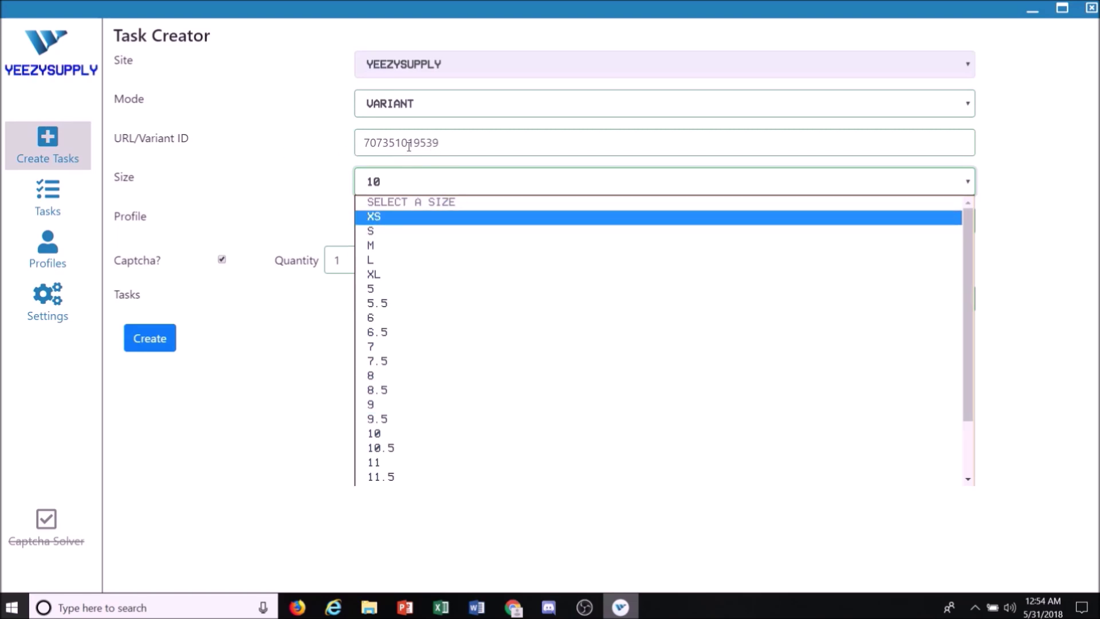
{"action": "left_click", "coordinate": [402, 377]}
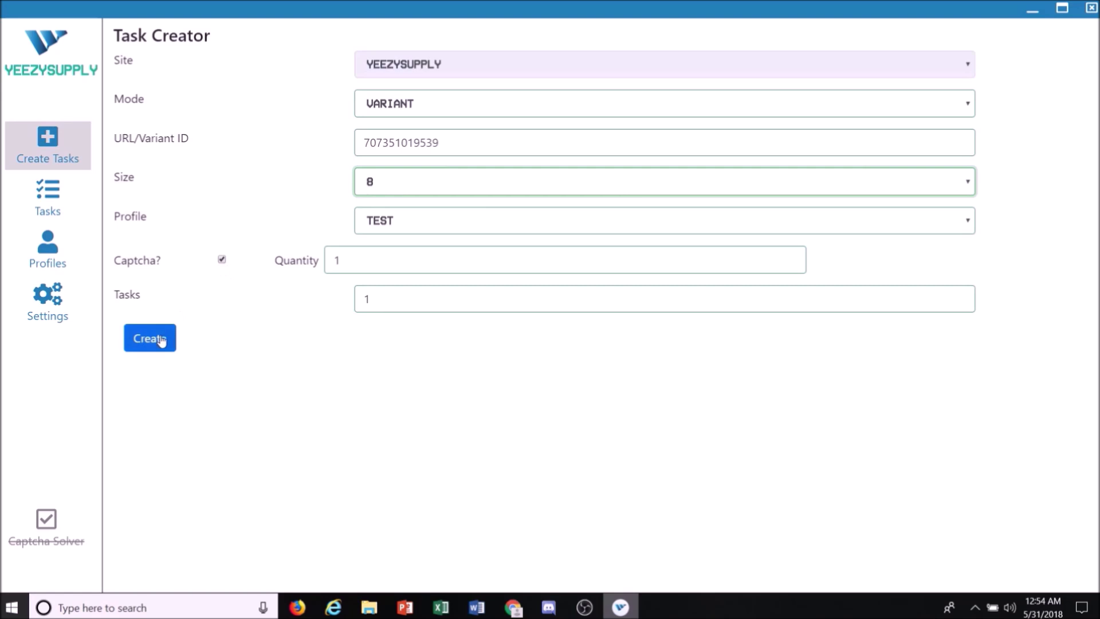
{"action": "left_click", "coordinate": [222, 261]}
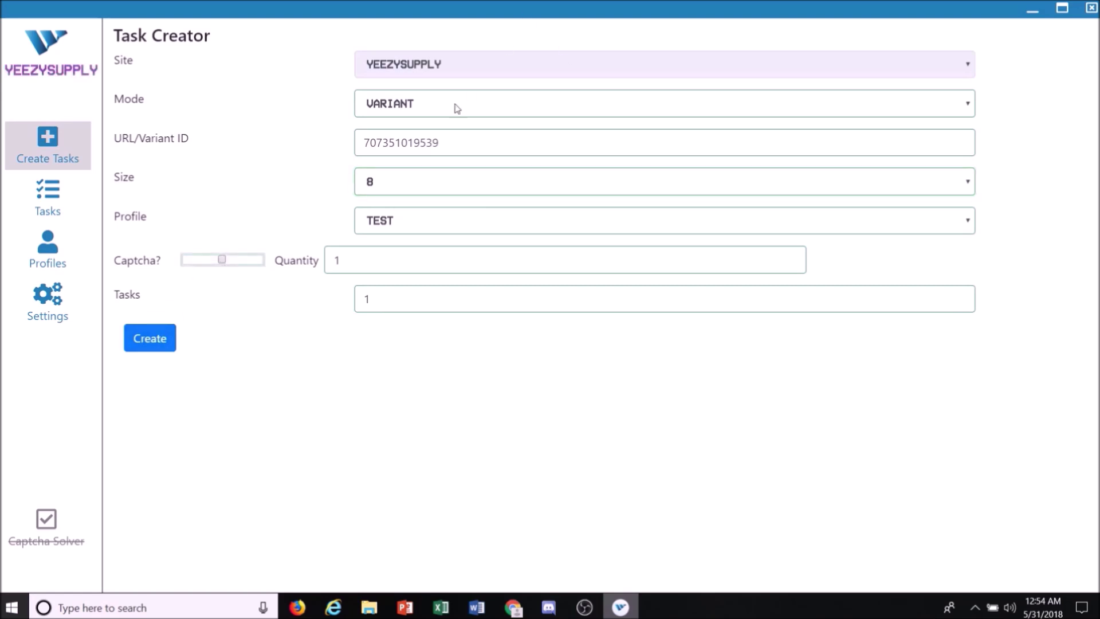
{"action": "left_click", "coordinate": [155, 342]}
{"action": "left_click", "coordinate": [60, 200]}
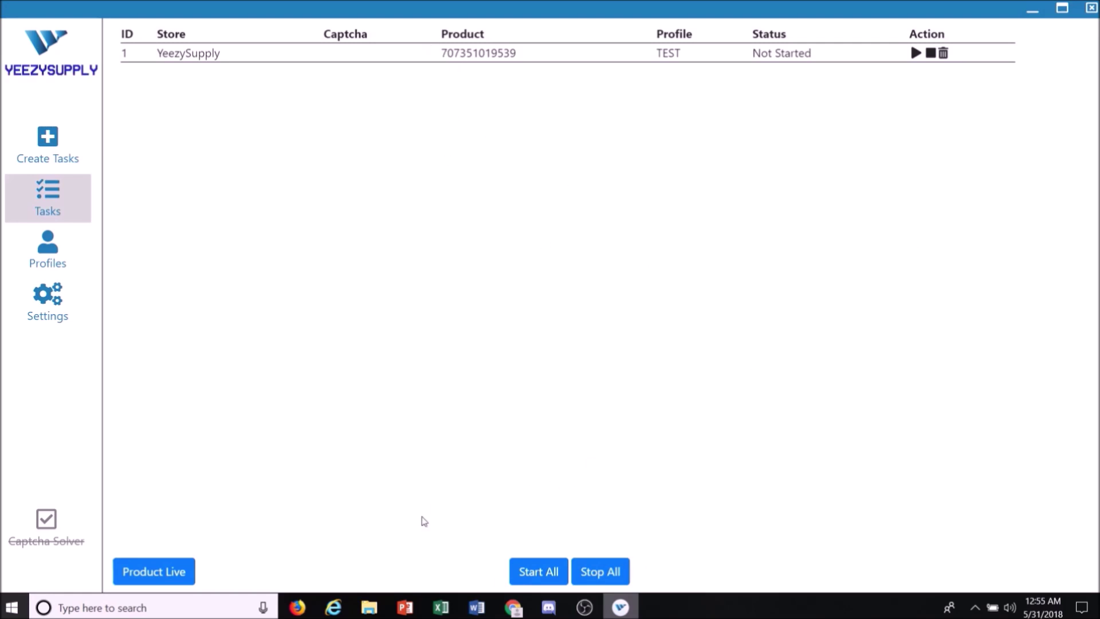
Step: Start the variant task and stop it after it reaches billing submission
{"action": "left_click", "coordinate": [539, 572]}
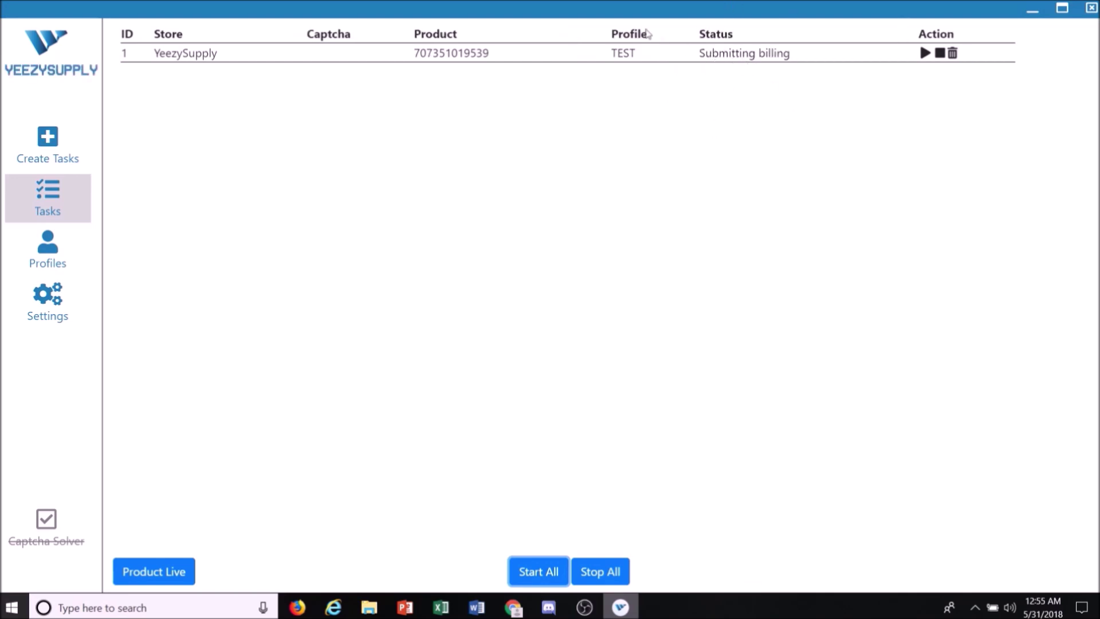
{"action": "left_click", "coordinate": [590, 574]}
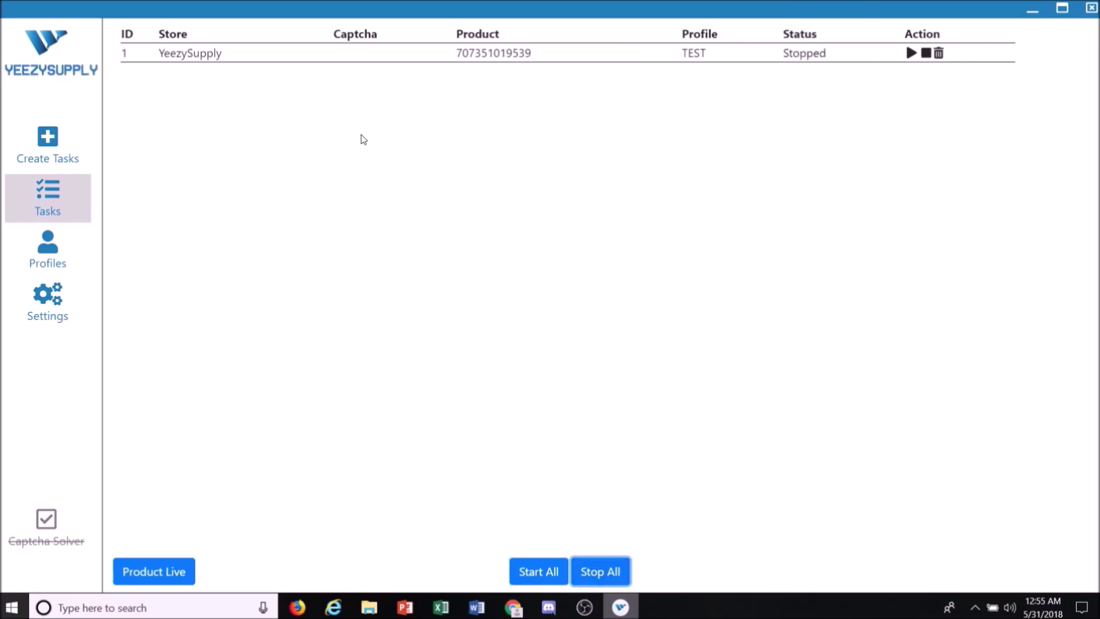